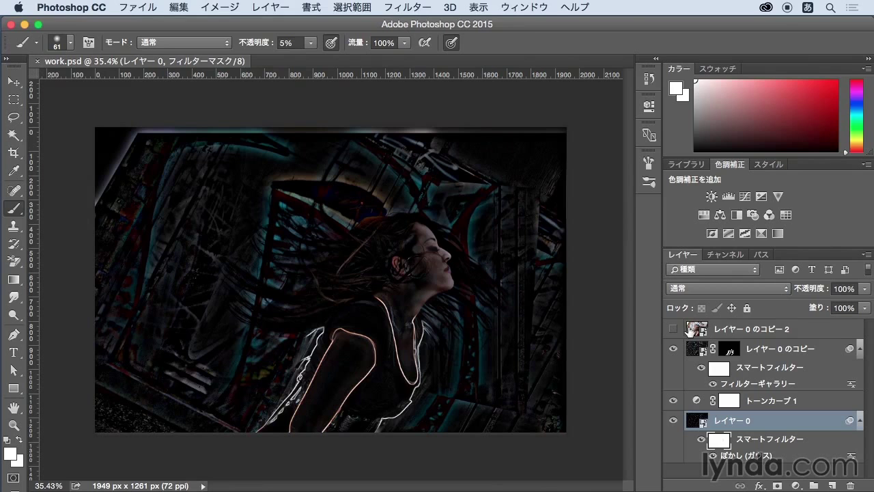
- Make the top layer 'レイヤー 0 のコピー 2' visible and open the Filter Gallery for it
click(770, 330)
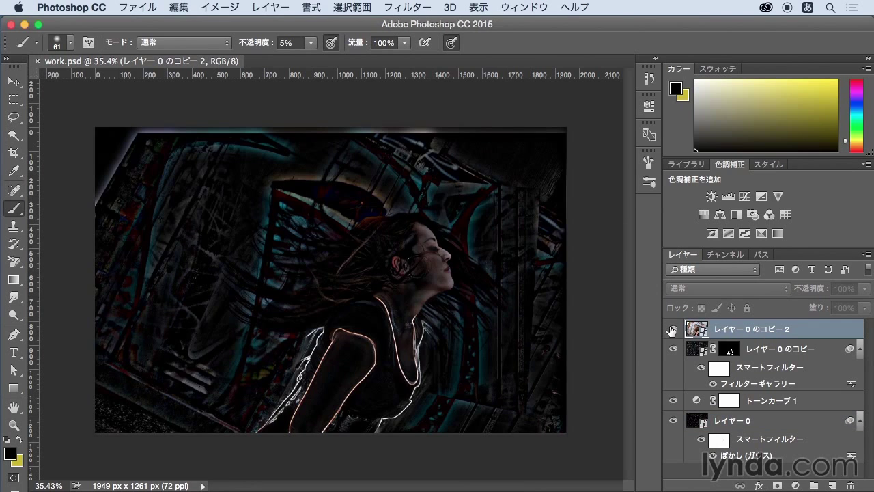
click(672, 330)
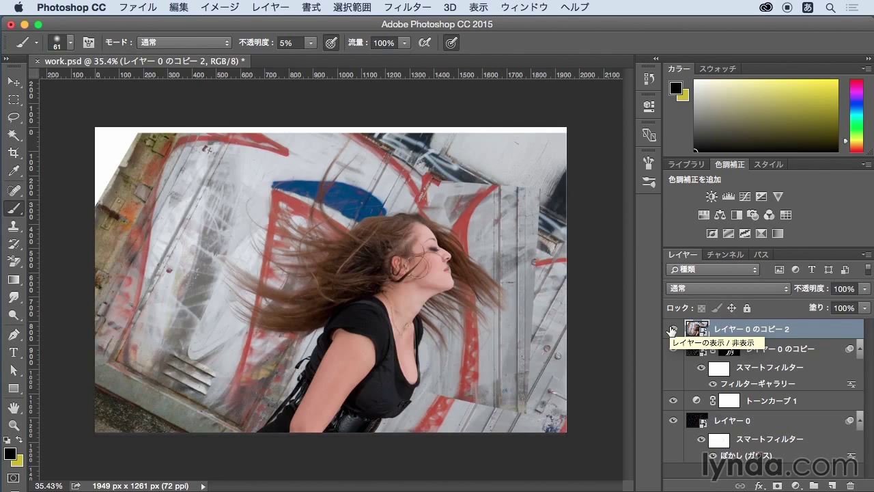
click(396, 8)
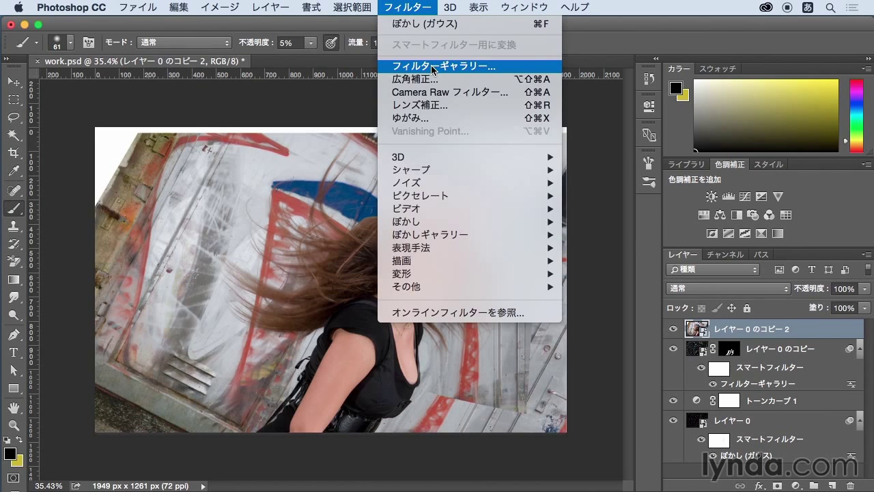
click(434, 66)
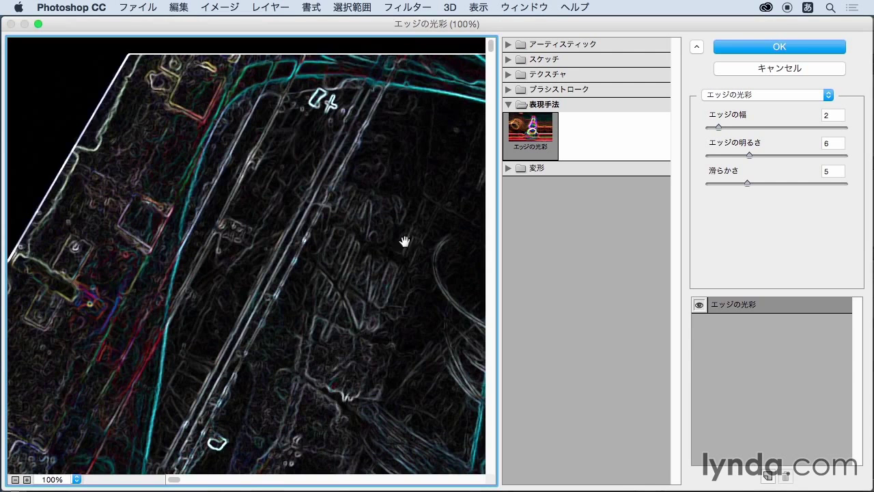
- Zoom the filter preview out to 50% and pan to show the woman's face
click(15, 479)
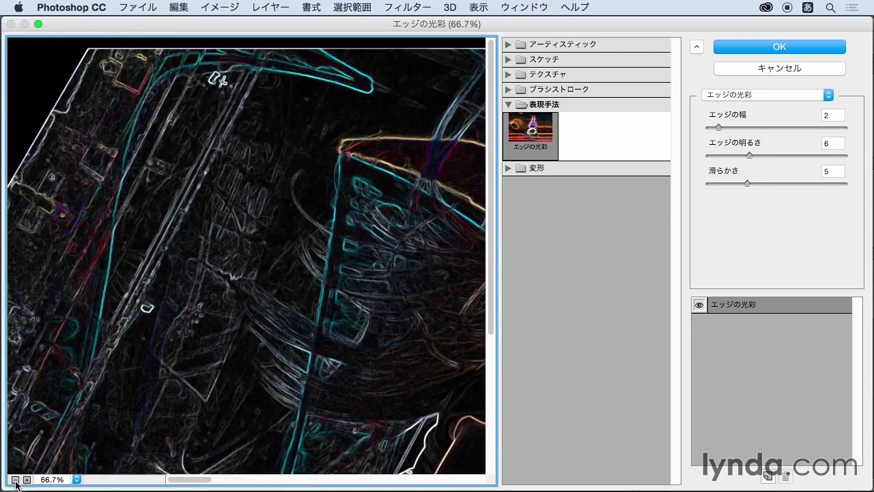
click(16, 479)
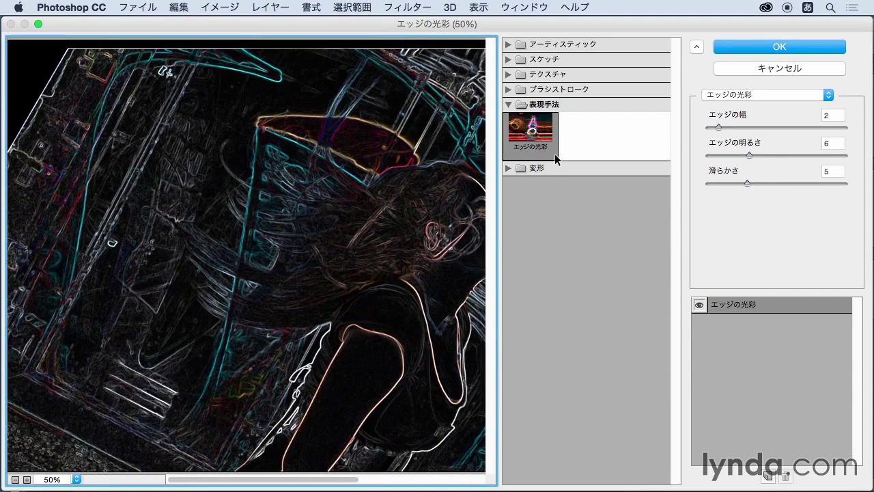
drag(466, 218, 327, 220)
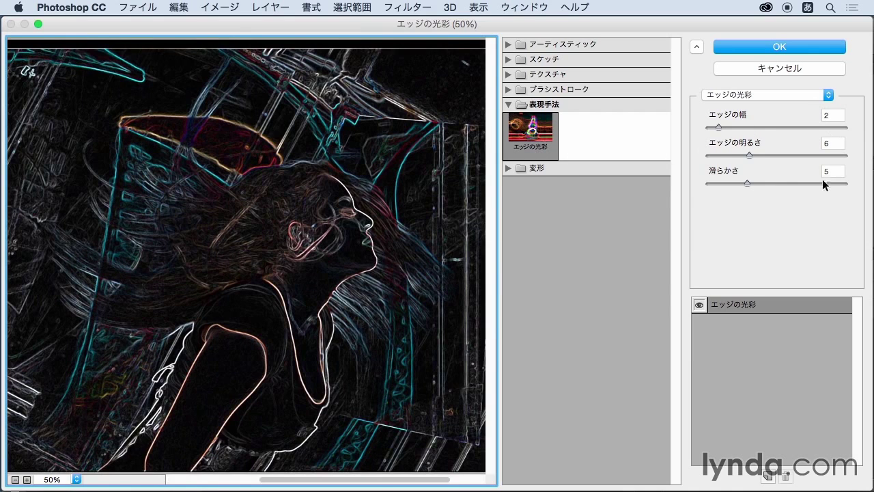
- Apply Glowing Edges with edge width 6, edge brightness 9 and smoothness 10
double_click(826, 114)
text(2)
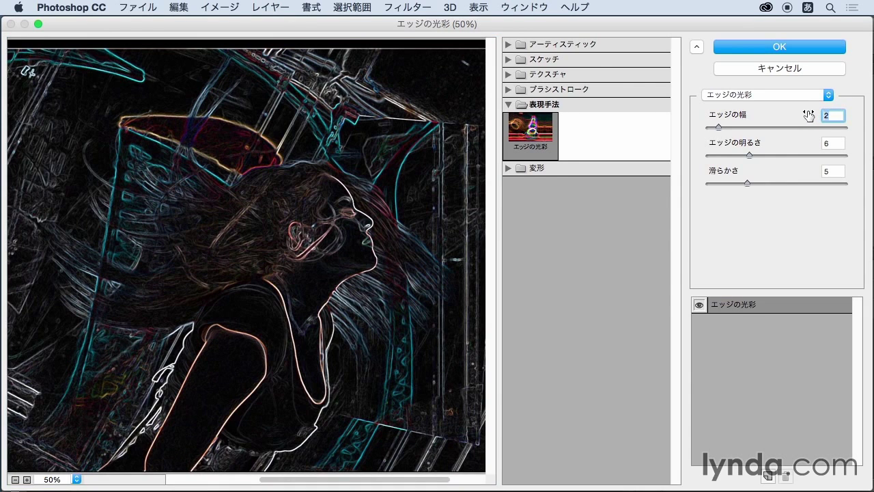
drag(808, 115, 816, 115)
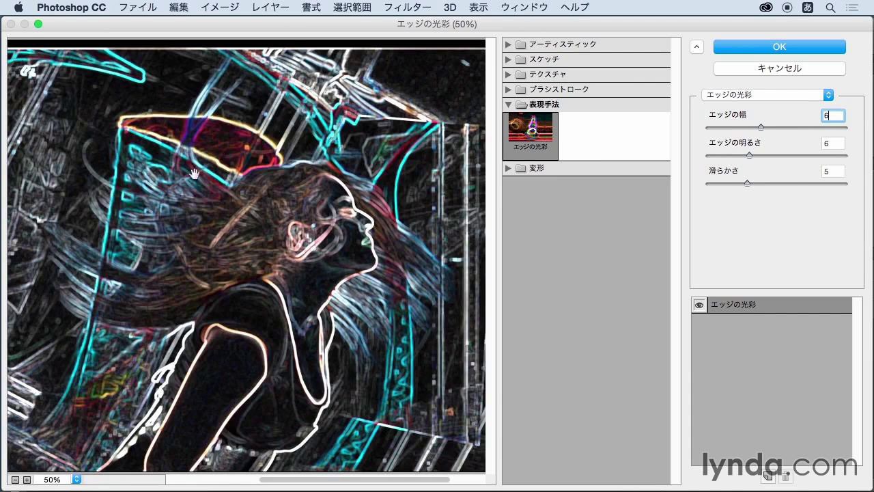
click(806, 143)
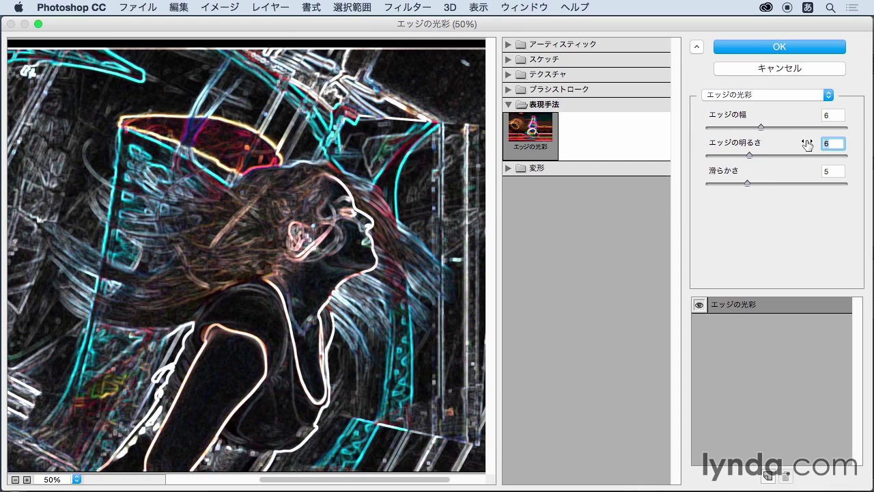
text(9)
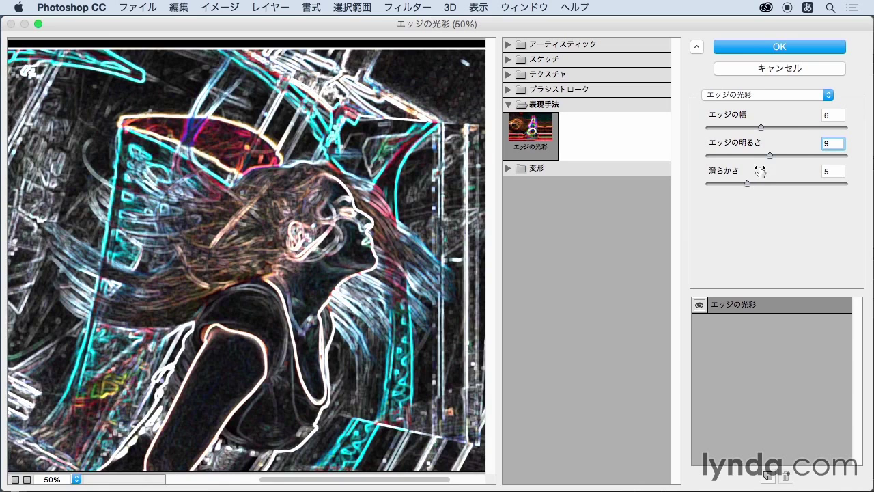
click(830, 172)
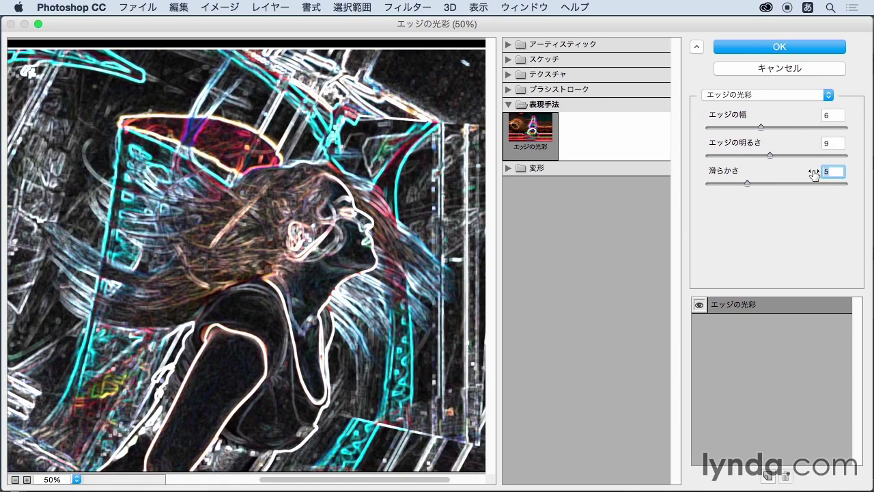
text(10)
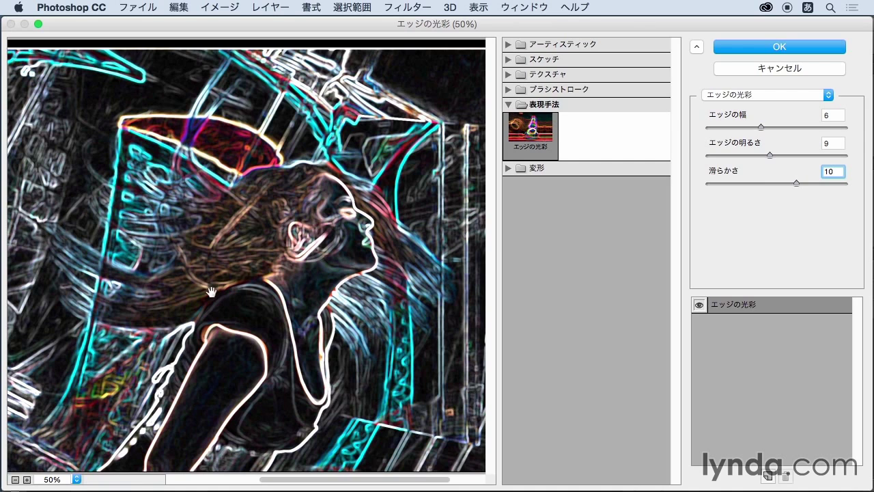
click(749, 46)
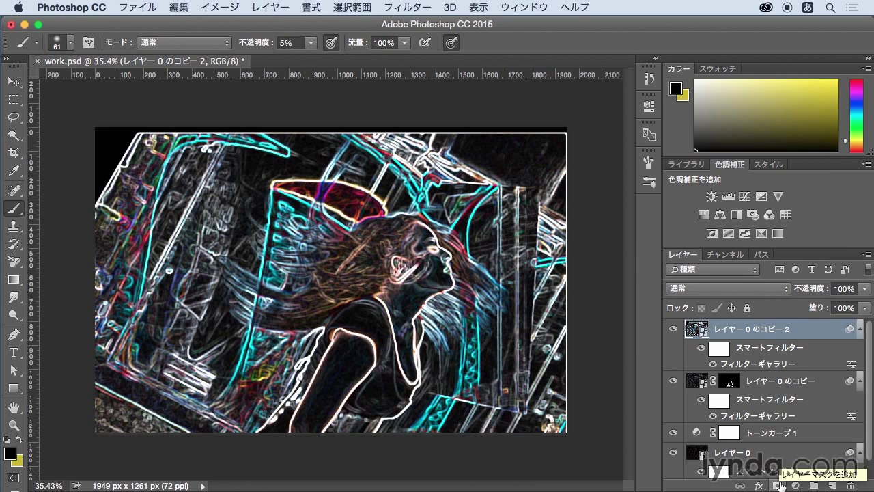
- Add a black layer mask that hides the glowing edges layer
alt+click(779, 485)
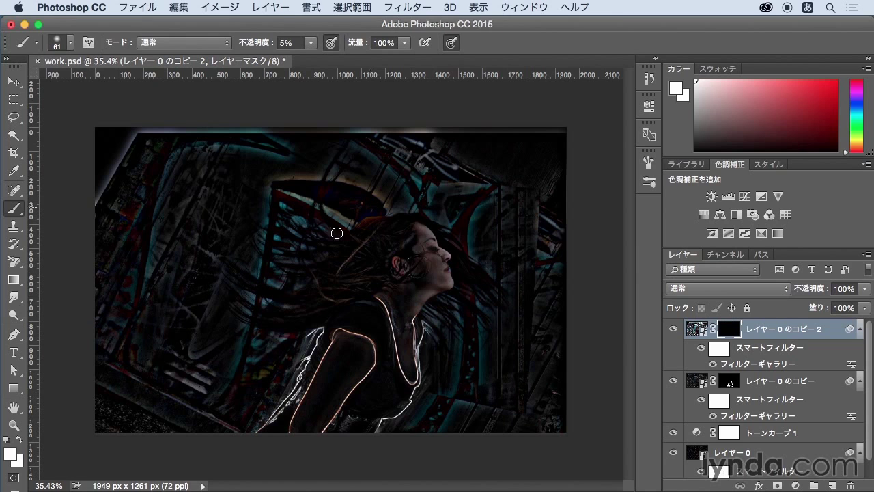
- Use white as the foreground colour and set the brush to 100% opacity and 96 px
click(11, 454)
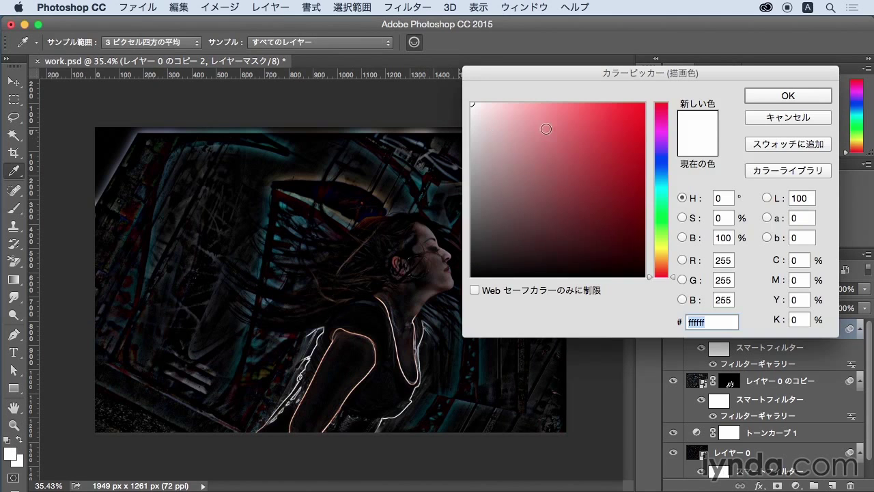
click(770, 100)
click(311, 43)
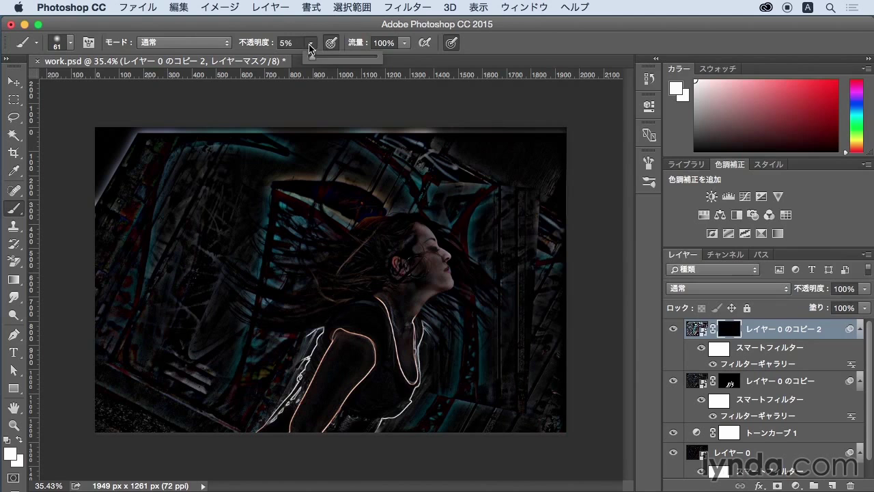
drag(325, 62, 386, 64)
click(529, 30)
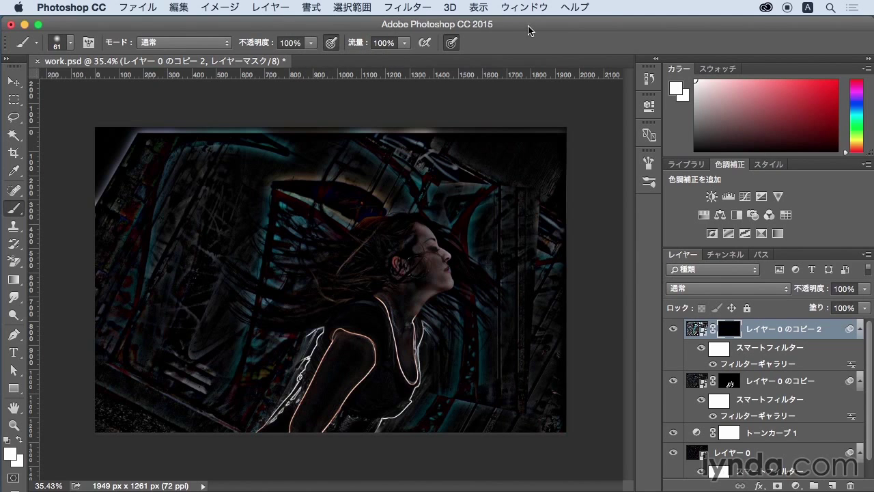
click(70, 43)
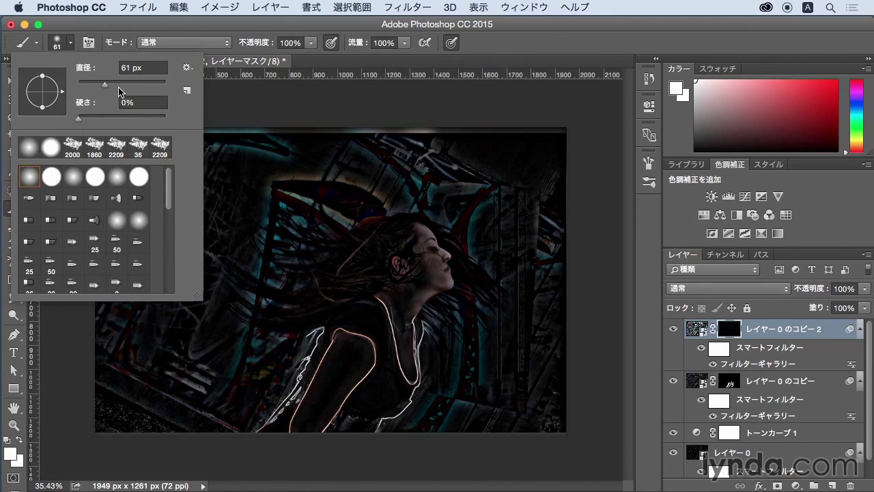
drag(105, 85, 120, 85)
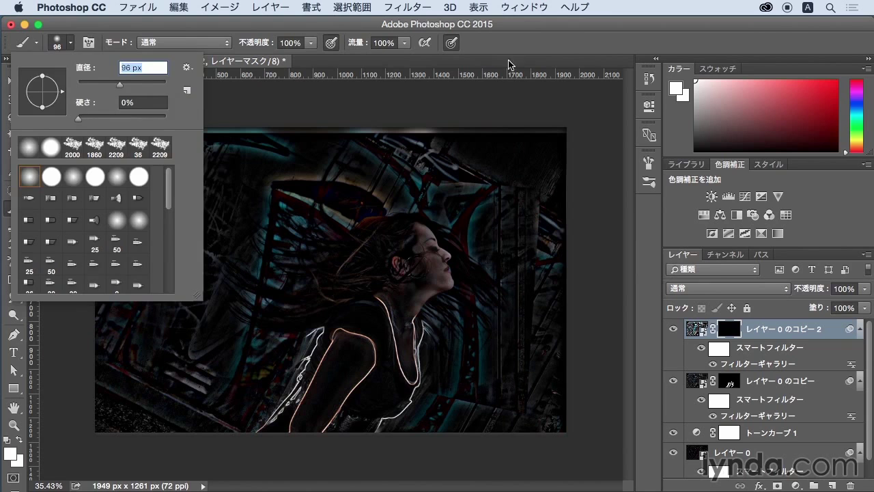
click(526, 41)
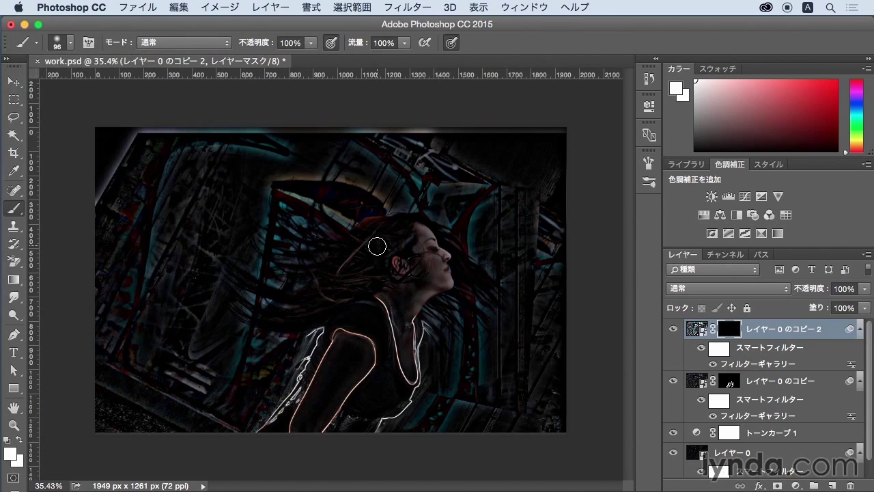
- Paint white on the mask over the back hair, crown and chin-side strands to reveal the glow
mouse_move(378, 248)
mouse_down()
mouse_move(386, 230)
mouse_move(351, 240)
mouse_move(376, 234)
mouse_move(365, 279)
mouse_move(371, 273)
mouse_move(353, 284)
mouse_move(322, 288)
mouse_move(331, 276)
mouse_move(293, 291)
mouse_move(316, 291)
mouse_move(260, 289)
mouse_up()
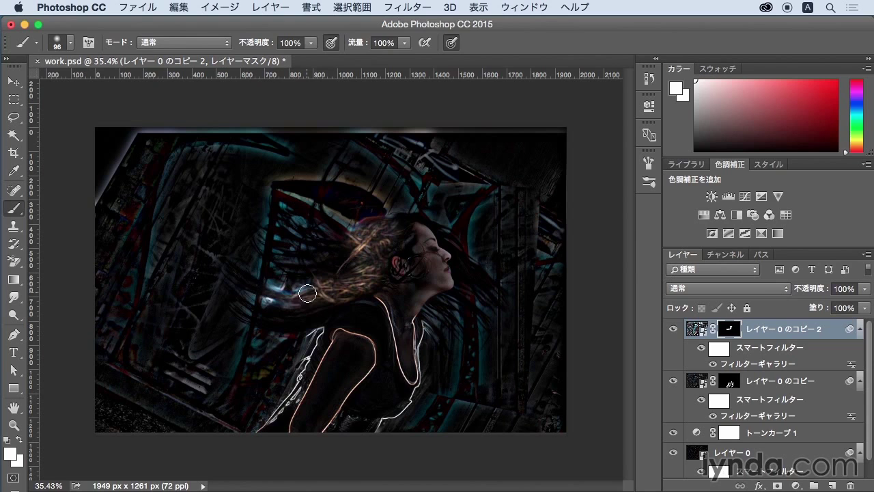
mouse_move(298, 302)
mouse_down()
mouse_move(323, 299)
mouse_move(312, 287)
mouse_move(318, 269)
mouse_move(327, 271)
mouse_move(239, 302)
mouse_move(258, 315)
mouse_move(273, 284)
mouse_move(328, 244)
mouse_move(318, 230)
mouse_move(272, 213)
mouse_move(330, 229)
mouse_move(314, 201)
mouse_move(324, 229)
mouse_move(308, 272)
mouse_move(329, 271)
mouse_move(313, 307)
mouse_move(324, 289)
mouse_up()
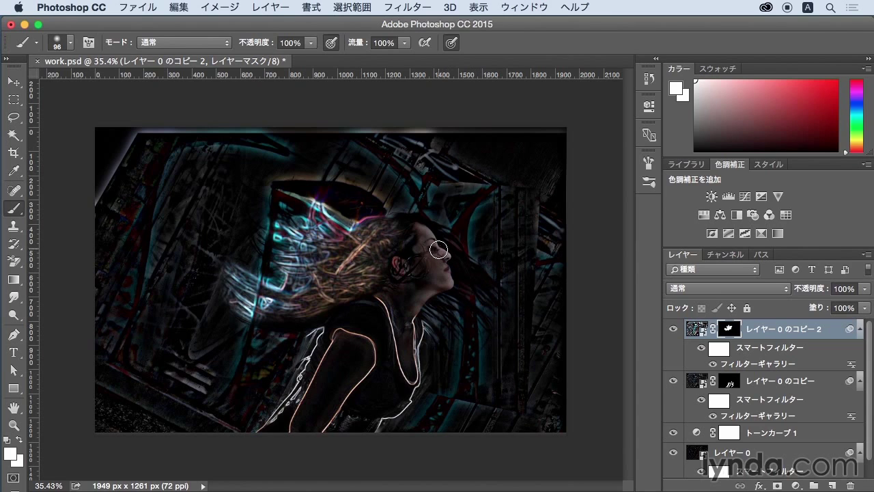
click(400, 218)
mouse_move(400, 218)
mouse_down()
mouse_move(450, 234)
mouse_move(494, 297)
mouse_move(479, 278)
mouse_move(444, 305)
mouse_move(463, 295)
mouse_move(497, 310)
mouse_move(437, 321)
mouse_move(461, 334)
mouse_move(486, 327)
mouse_move(465, 325)
mouse_move(492, 321)
mouse_move(486, 284)
mouse_up()
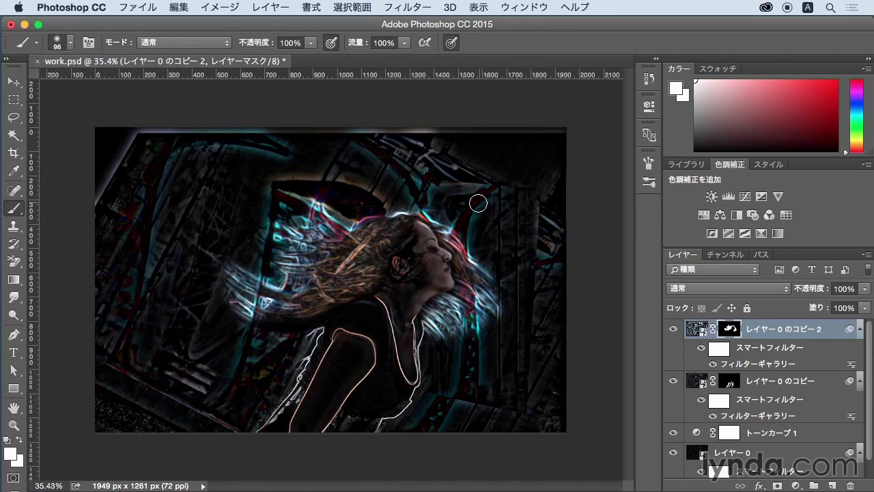
drag(491, 286, 510, 304)
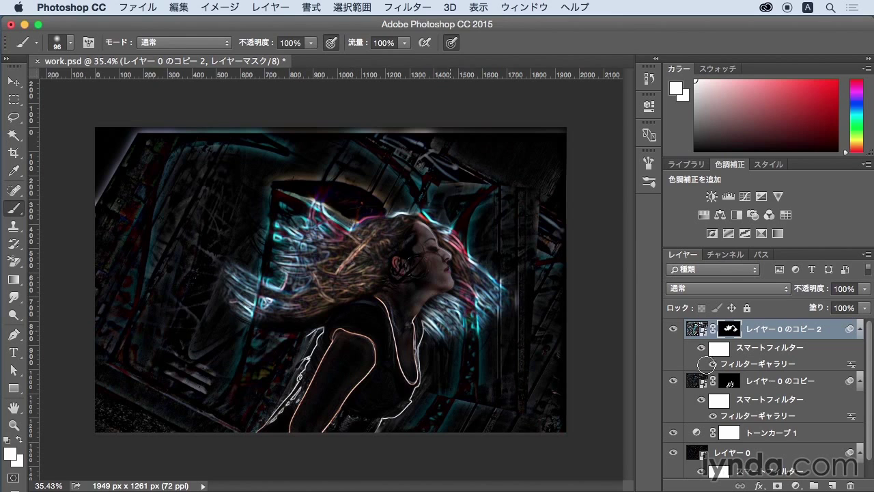
click(673, 380)
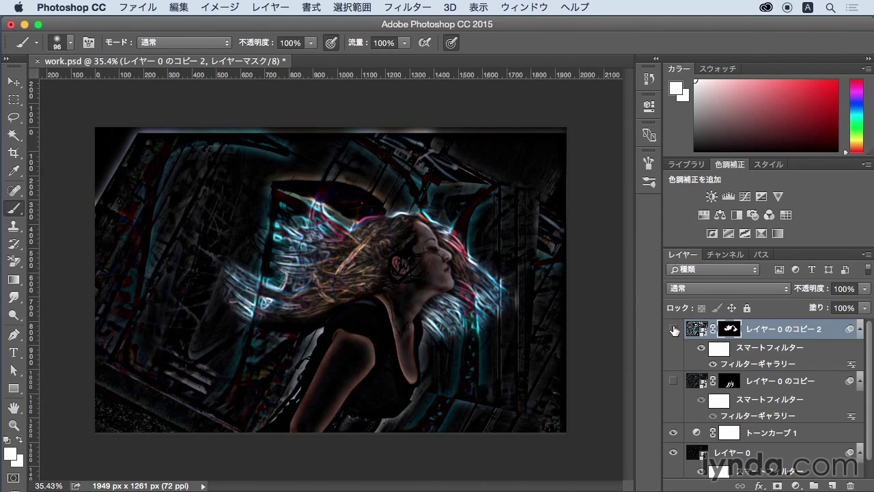
click(674, 329)
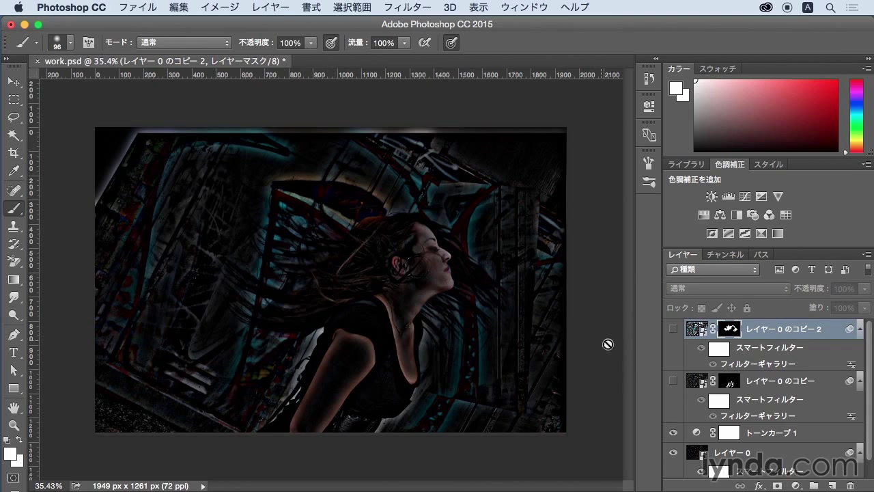
click(673, 380)
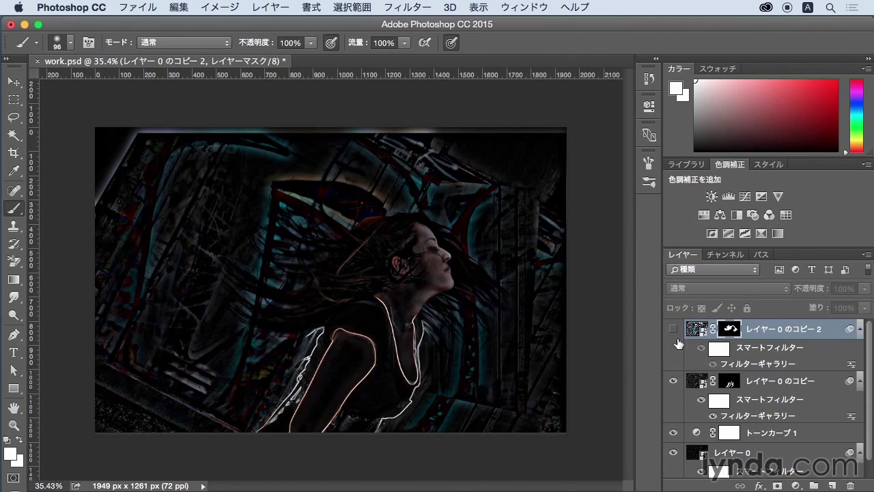
click(673, 330)
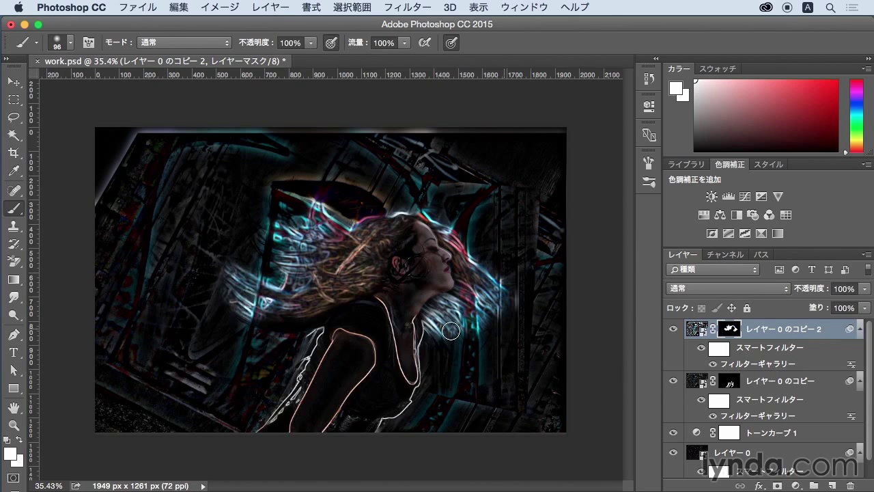